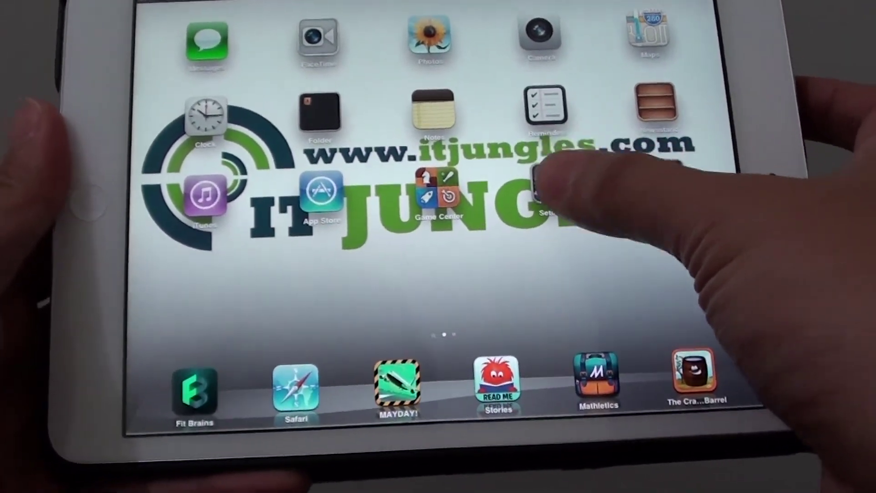
Start the iOS 7.0 download and install from General > Software Update
left_click(537, 192)
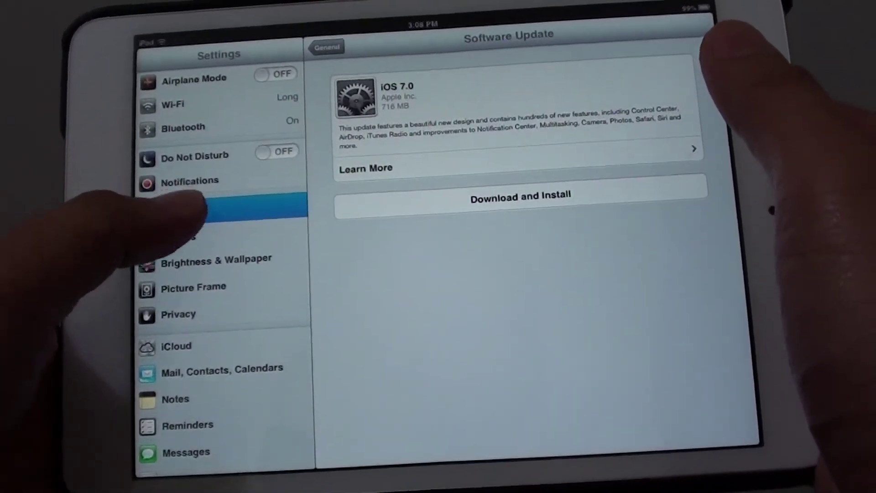
left_click(199, 209)
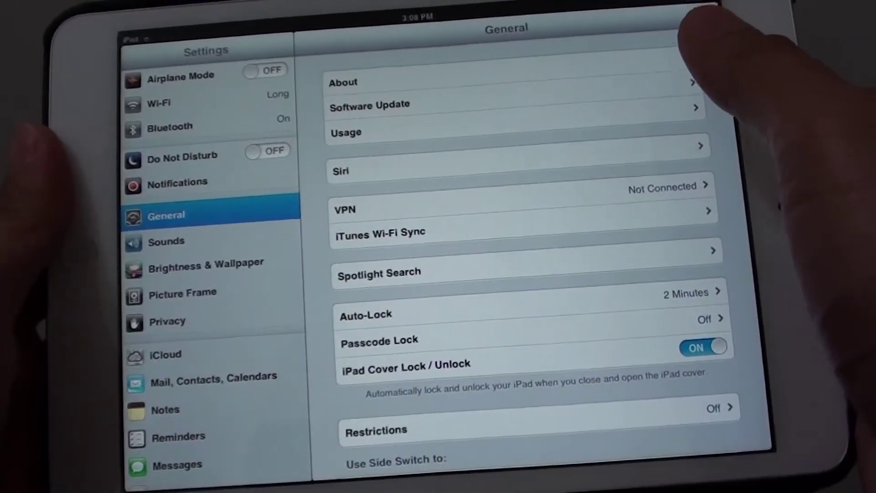
left_click(617, 107)
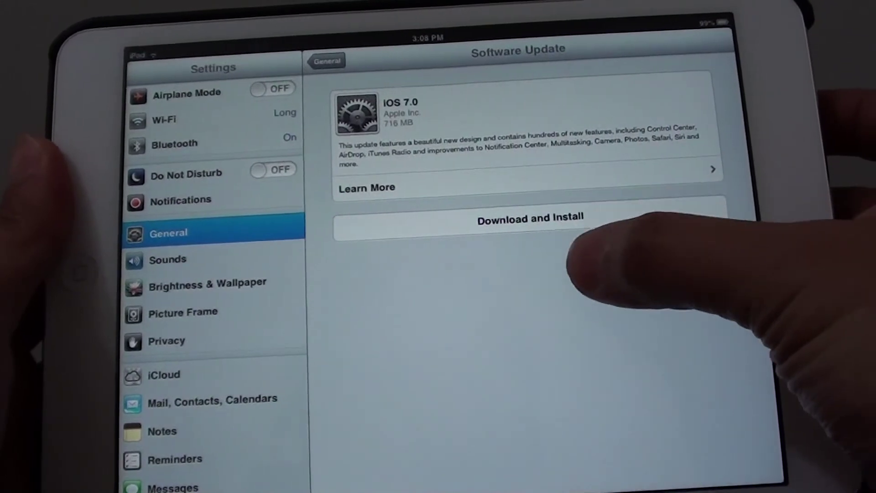
left_click(562, 212)
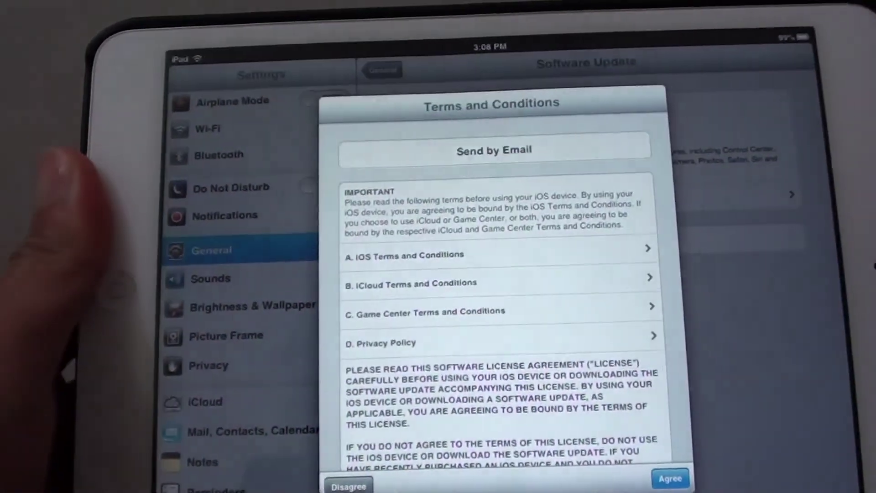
scroll(548, 363, "down", 3)
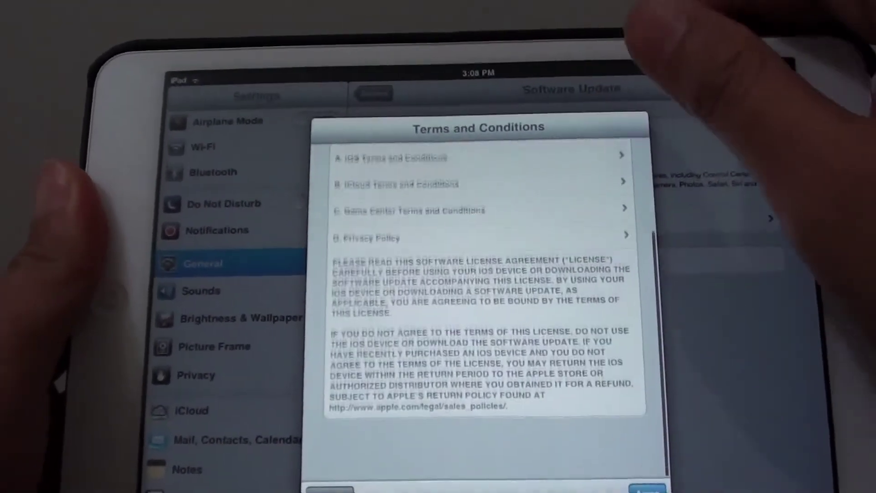
scroll(577, 369, "up", 3)
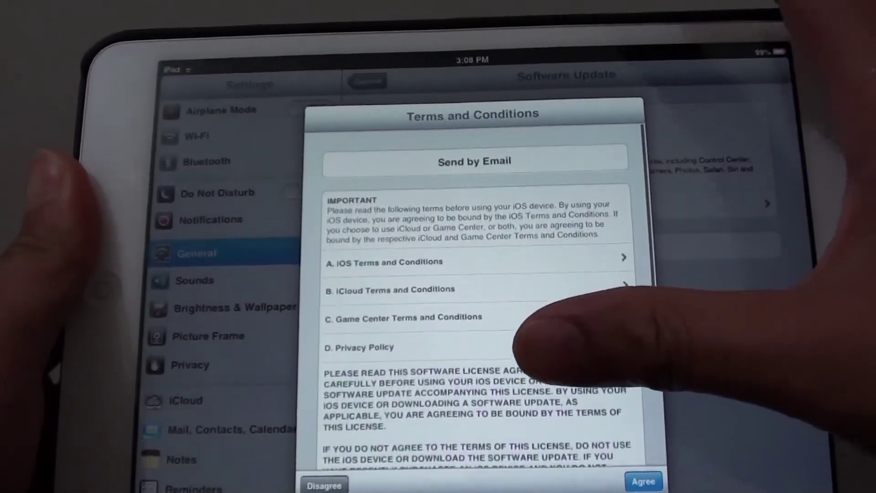
scroll(606, 138, "down", 3)
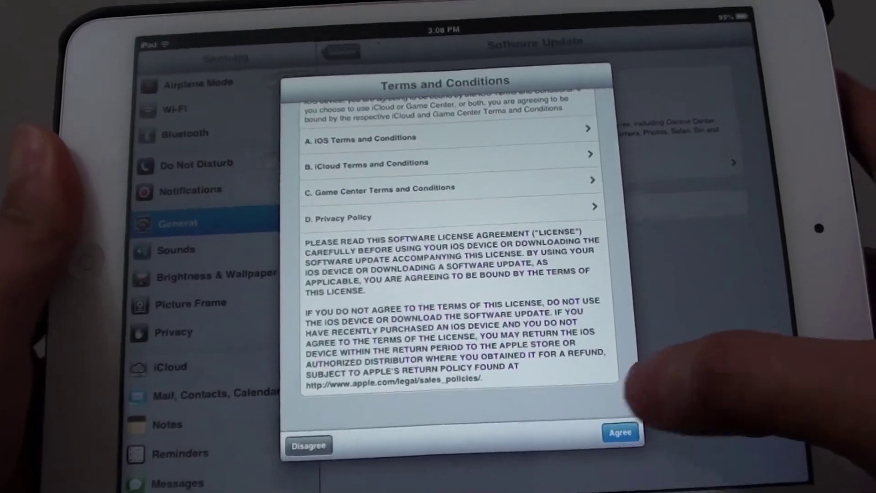
Agree to the iOS 7.0 Terms and Conditions
left_click(623, 439)
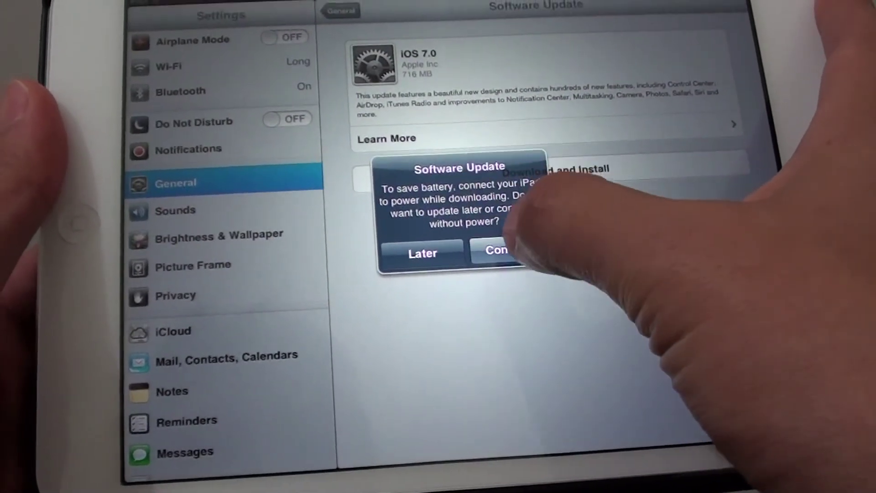
Continue the iOS 7.0 download without connecting the iPad to power
left_click(510, 244)
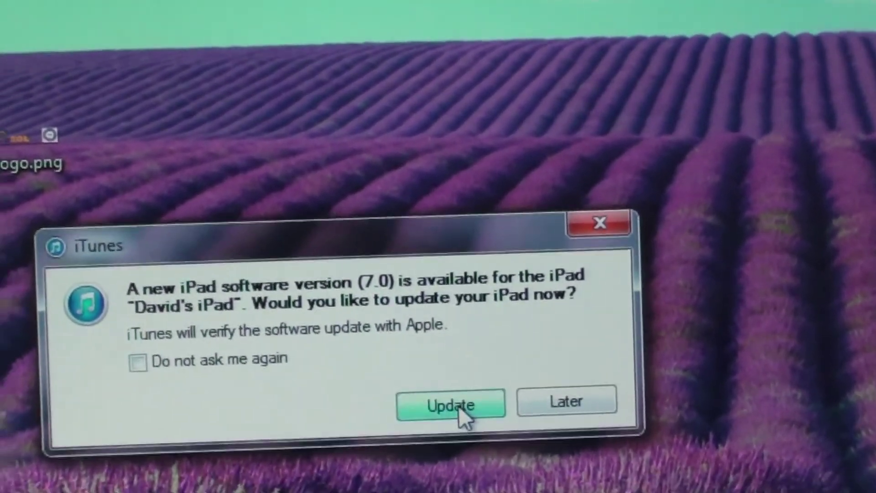
Update the iPad to iOS 7.0 now, continuing despite untransferred purchases
left_click(456, 411)
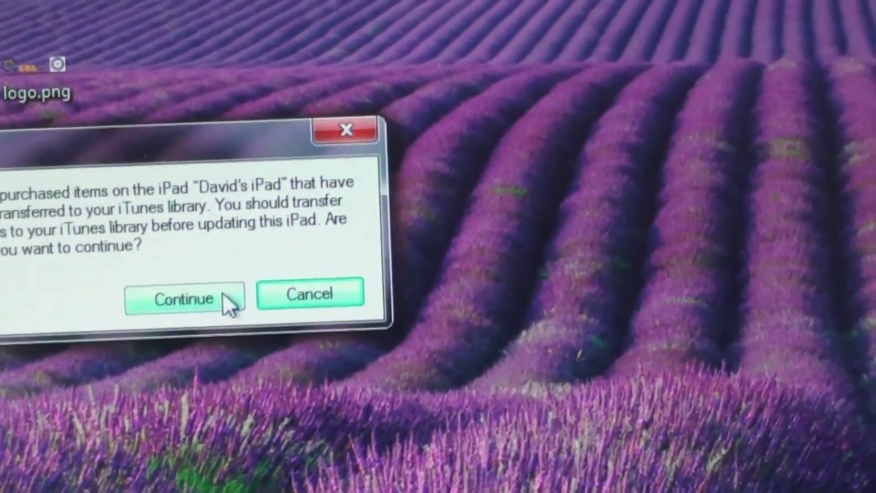
left_click(201, 273)
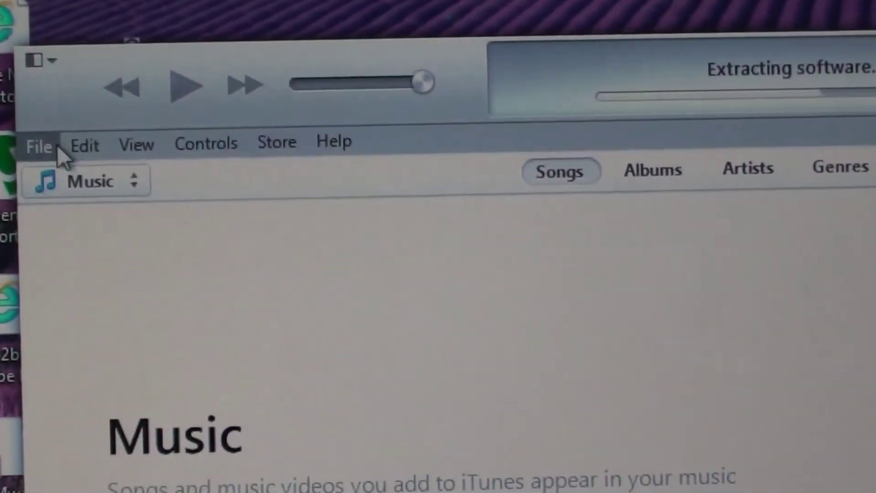
left_click(303, 128)
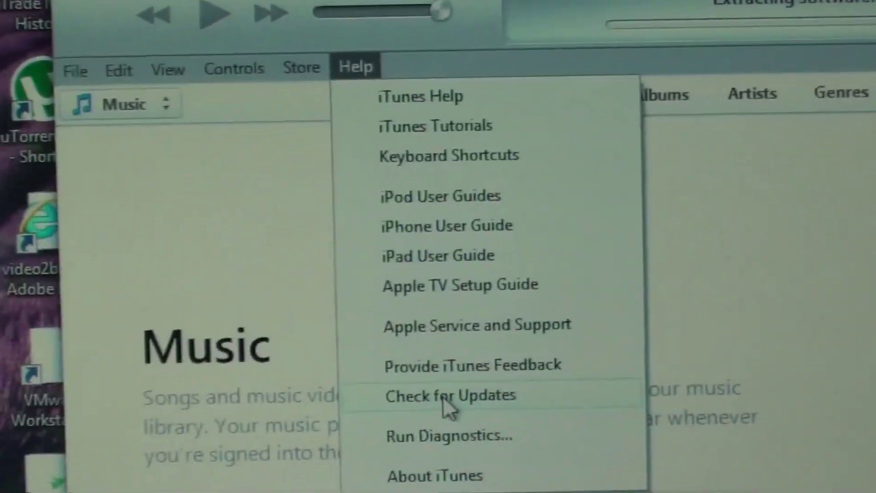
left_click(444, 400)
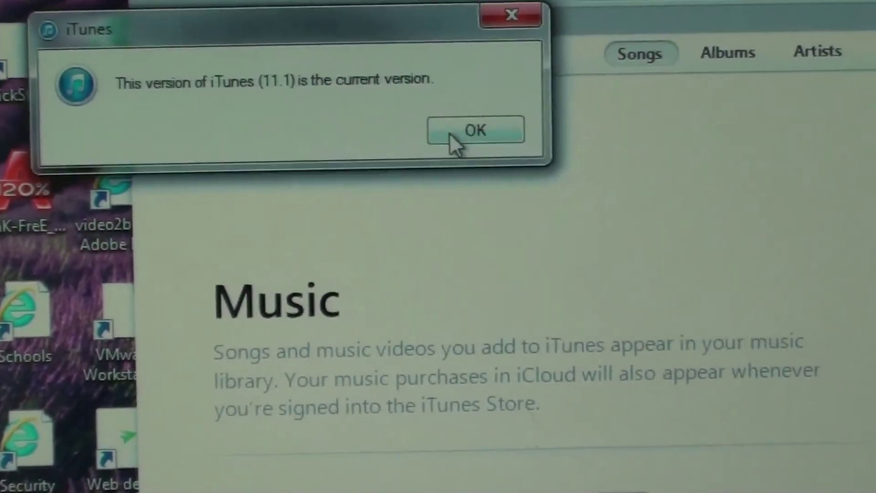
left_click(480, 134)
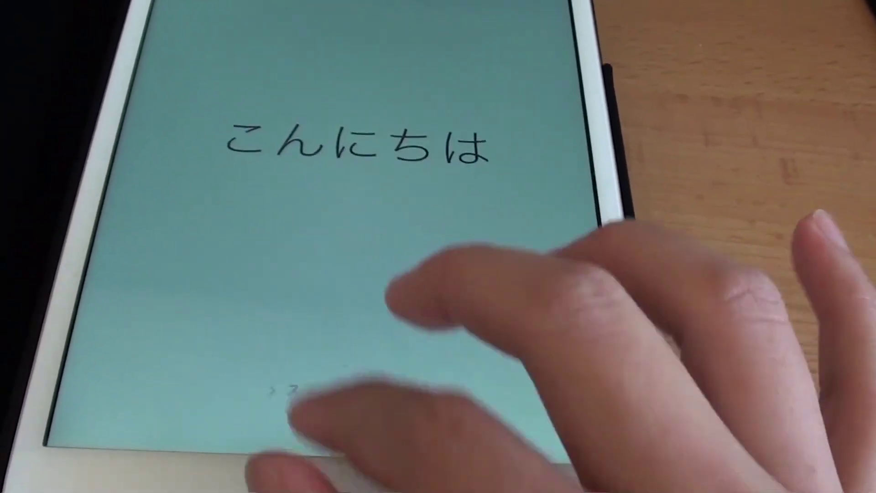
Slide to set up, dismiss the update-complete notice, and enable Location Services
left_click_drag(294, 404, 582, 404)
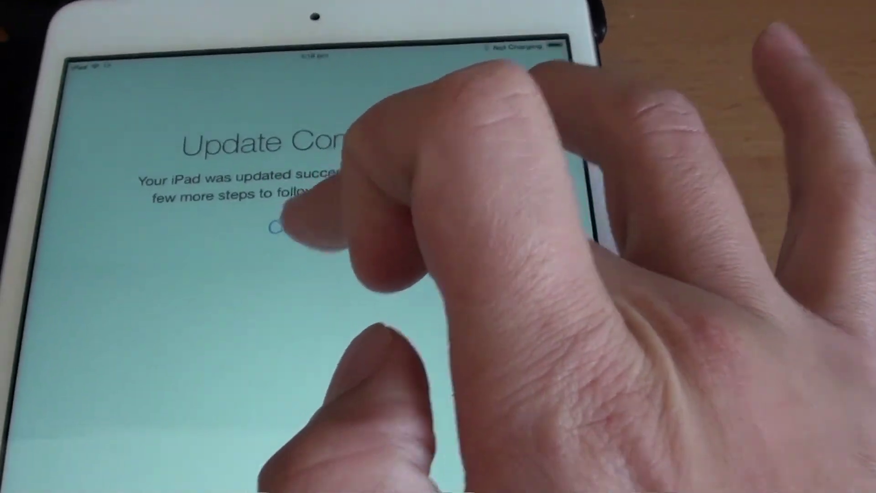
left_click(284, 228)
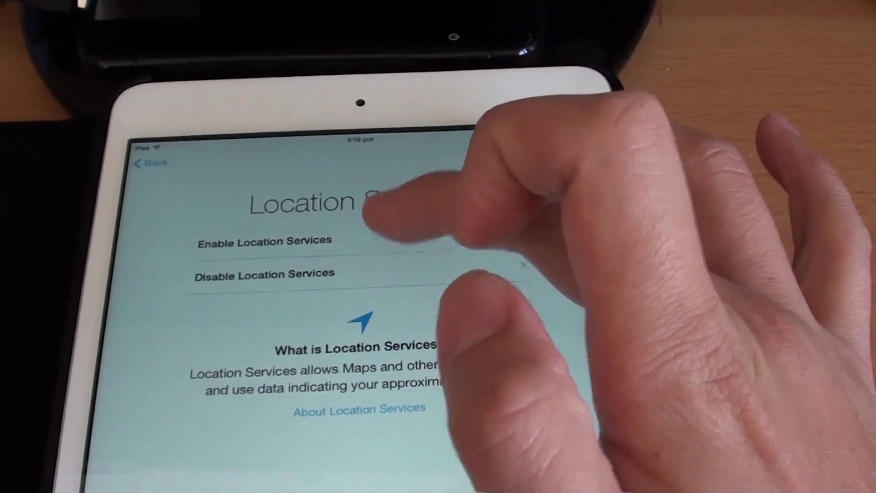
left_click(263, 242)
left_click(589, 131)
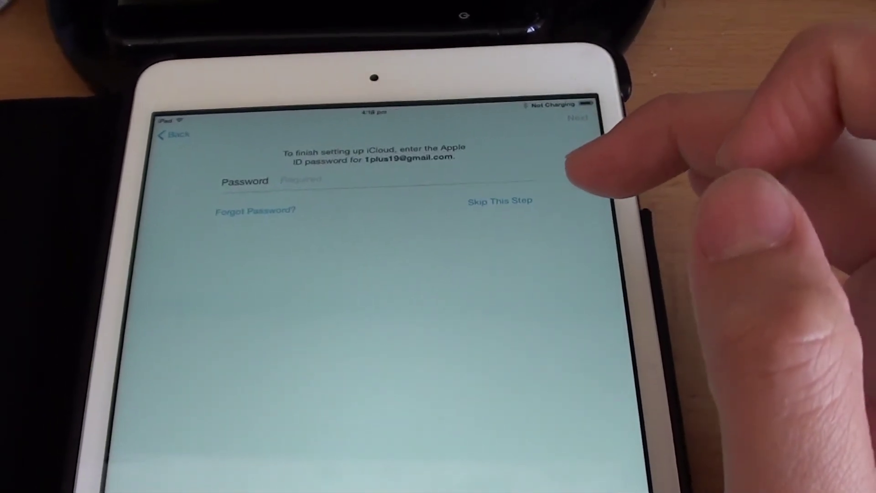